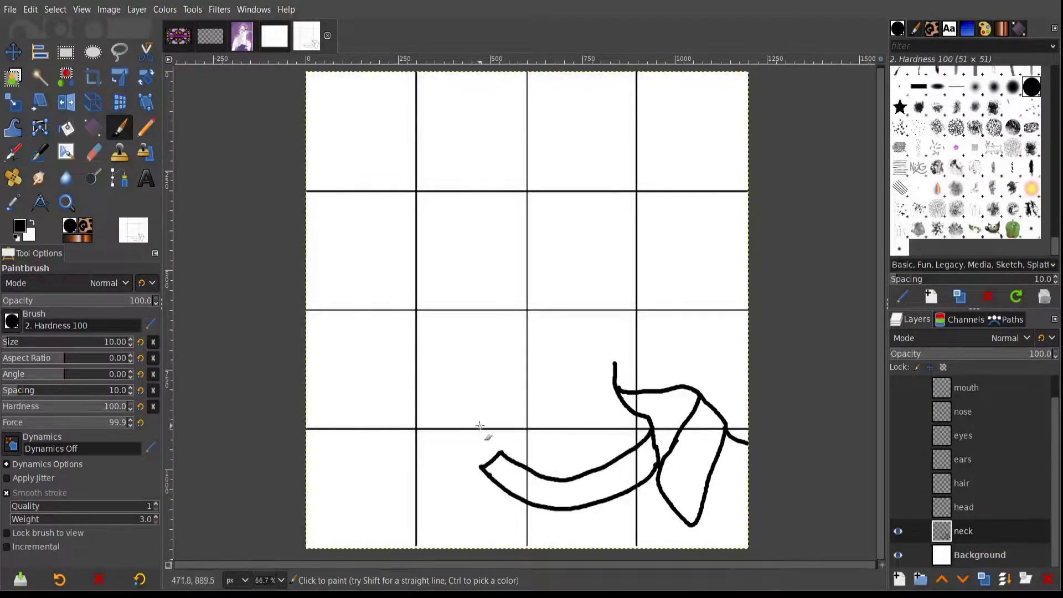
# Paint the neck and collar, the U-shaped head outline, and dense scribbled hair on their layers
pyautogui.moveTo(503, 498)
pyautogui.mouseDown()
pyautogui.moveTo(474, 474)
pyautogui.moveTo(457, 544)
pyautogui.moveTo(456, 420)
pyautogui.mouseUp()
pyautogui.moveTo(440, 224)
pyautogui.mouseDown()
pyautogui.moveTo(439, 349)
pyautogui.moveTo(594, 400)
pyautogui.moveTo(615, 216)
pyautogui.moveTo(594, 187)
pyautogui.mouseUp()
pyautogui.moveTo(475, 158)
pyautogui.mouseDown()
pyautogui.moveTo(536, 171)
pyautogui.moveTo(594, 142)
pyautogui.moveTo(636, 183)
pyautogui.mouseUp()
pyautogui.moveTo(511, 90)
pyautogui.mouseDown()
pyautogui.moveTo(461, 109)
pyautogui.moveTo(439, 302)
pyautogui.moveTo(441, 166)
pyautogui.moveTo(473, 116)
pyautogui.moveTo(582, 83)
pyautogui.moveTo(669, 290)
pyautogui.mouseUp()
pyautogui.moveTo(635, 194)
pyautogui.mouseDown()
pyautogui.moveTo(656, 125)
pyautogui.moveTo(557, 117)
pyautogui.moveTo(582, 92)
pyautogui.moveTo(664, 162)
pyautogui.moveTo(664, 304)
pyautogui.moveTo(652, 108)
pyautogui.mouseUp()
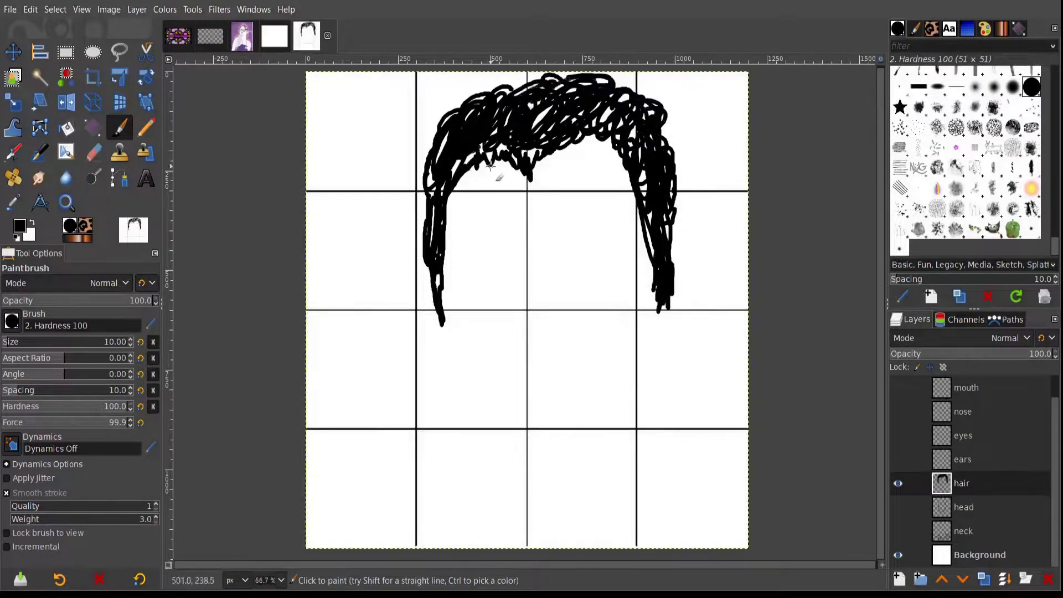
# Add more hair on the right side and draw an ear beside the head
pyautogui.moveTo(641, 236)
pyautogui.mouseDown()
pyautogui.moveTo(631, 329)
pyautogui.moveTo(635, 284)
pyautogui.mouseUp()
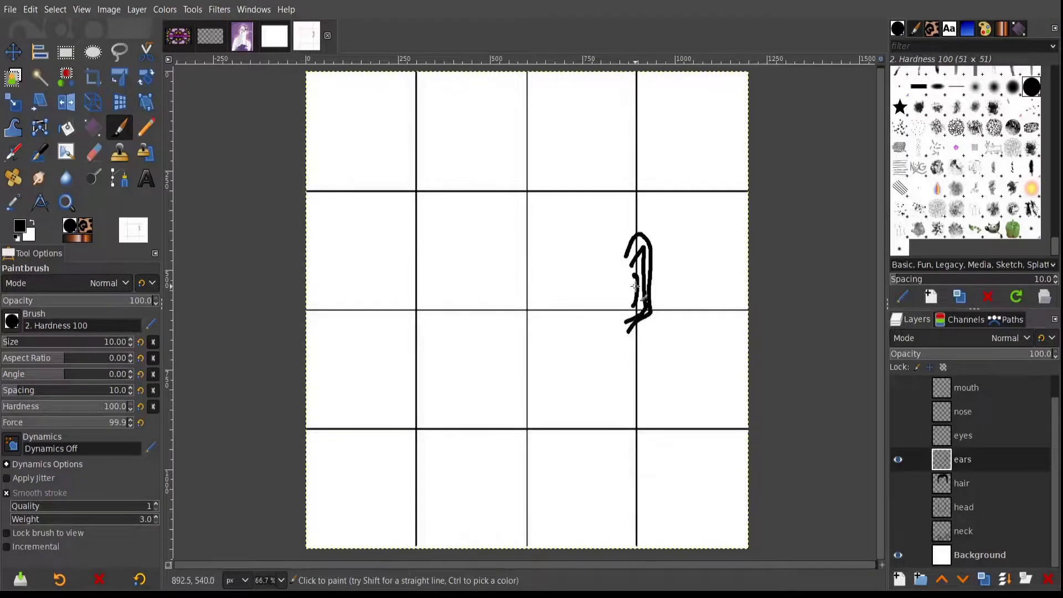
pyautogui.moveTo(411, 249); pyautogui.dragTo(424, 340)
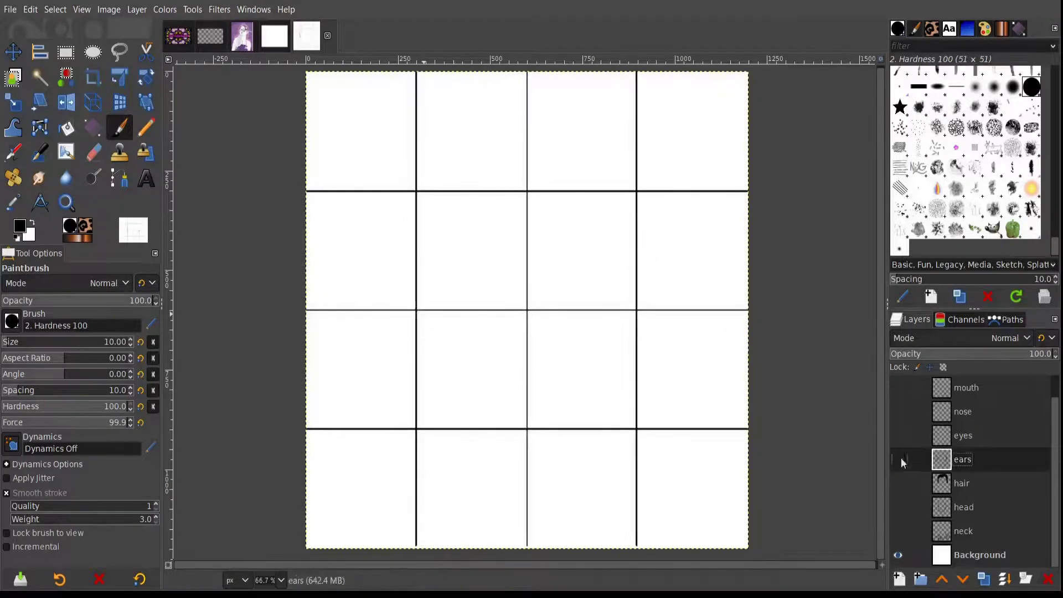
pyautogui.click(963, 436)
# Draw both eyes with pupils and an eyebrow arc on the eyes layer
pyautogui.moveTo(457, 286)
pyautogui.mouseDown()
pyautogui.moveTo(503, 274)
pyautogui.moveTo(490, 290)
pyautogui.mouseUp()
pyautogui.moveTo(550, 266)
pyautogui.mouseDown()
pyautogui.moveTo(598, 272)
pyautogui.moveTo(597, 287)
pyautogui.mouseUp()
pyautogui.moveTo(574, 262); pyautogui.dragTo(582, 287)
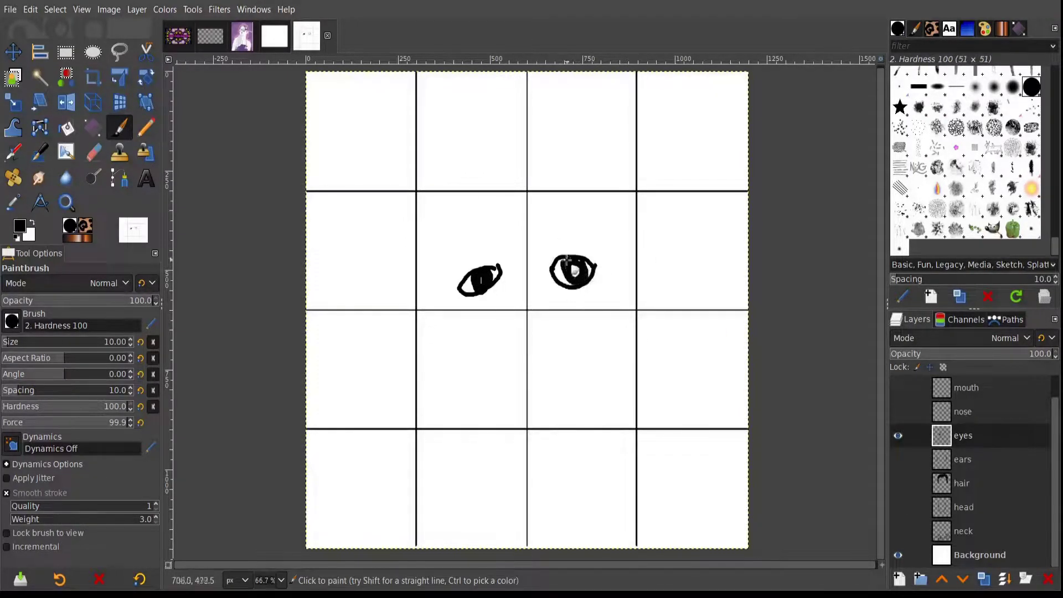
pyautogui.moveTo(542, 257); pyautogui.dragTo(602, 253)
pyautogui.moveTo(451, 286)
pyautogui.mouseDown()
pyautogui.moveTo(503, 253)
pyautogui.moveTo(511, 266)
pyautogui.moveTo(425, 249)
pyautogui.mouseUp()
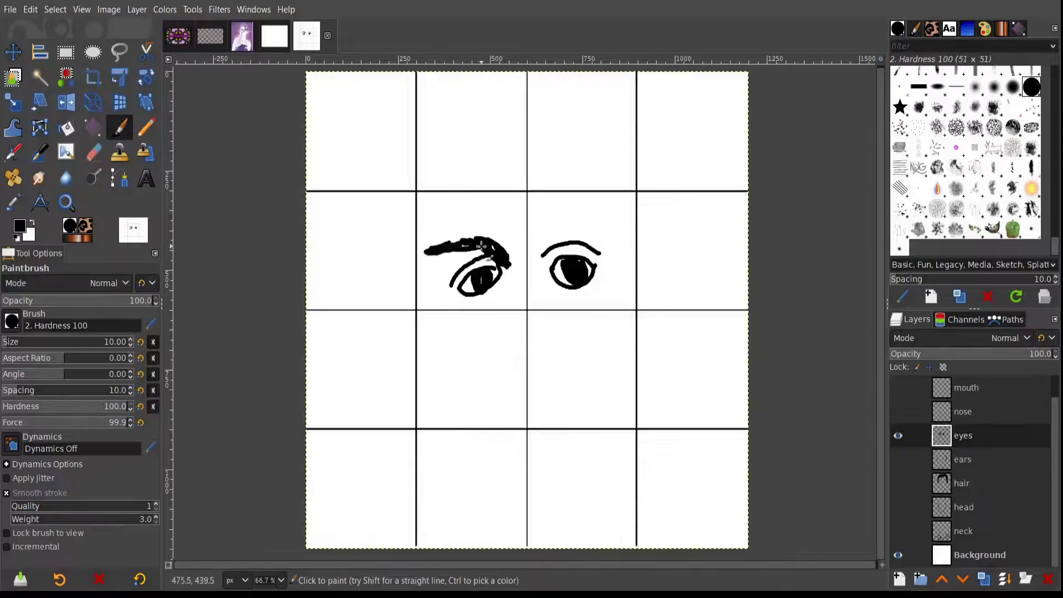
# Thicken the eyebrows over both eyes and draw the nose
pyautogui.moveTo(532, 237)
pyautogui.mouseDown()
pyautogui.moveTo(616, 228)
pyautogui.moveTo(544, 231)
pyautogui.moveTo(540, 320)
pyautogui.moveTo(581, 314)
pyautogui.moveTo(615, 374)
pyautogui.mouseUp()
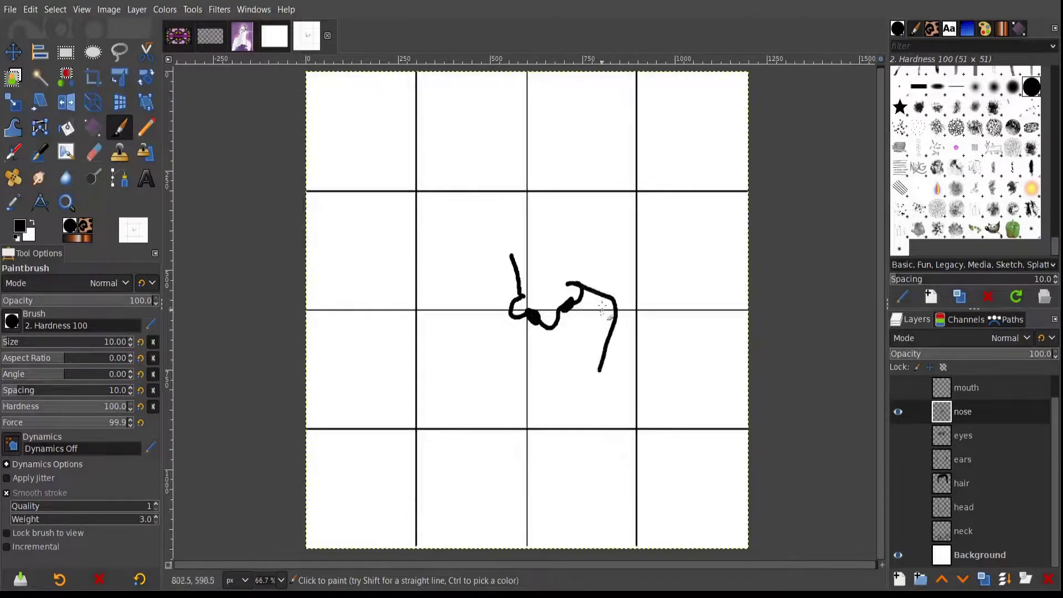
pyautogui.moveTo(515, 299); pyautogui.dragTo(490, 407)
pyautogui.moveTo(490, 366)
pyautogui.mouseDown()
pyautogui.moveTo(524, 436)
pyautogui.moveTo(594, 358)
pyautogui.moveTo(552, 375)
pyautogui.moveTo(598, 361)
pyautogui.mouseUp()
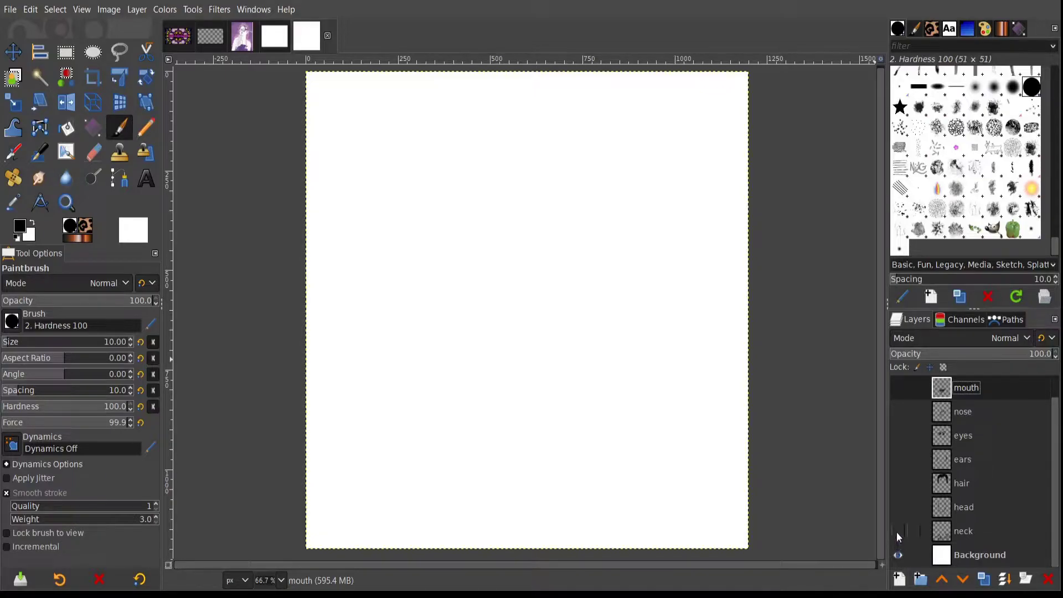
# Make the neck, head, hair, ears, eyes, nose and mouth layers visible, one after another
pyautogui.click(898, 532)
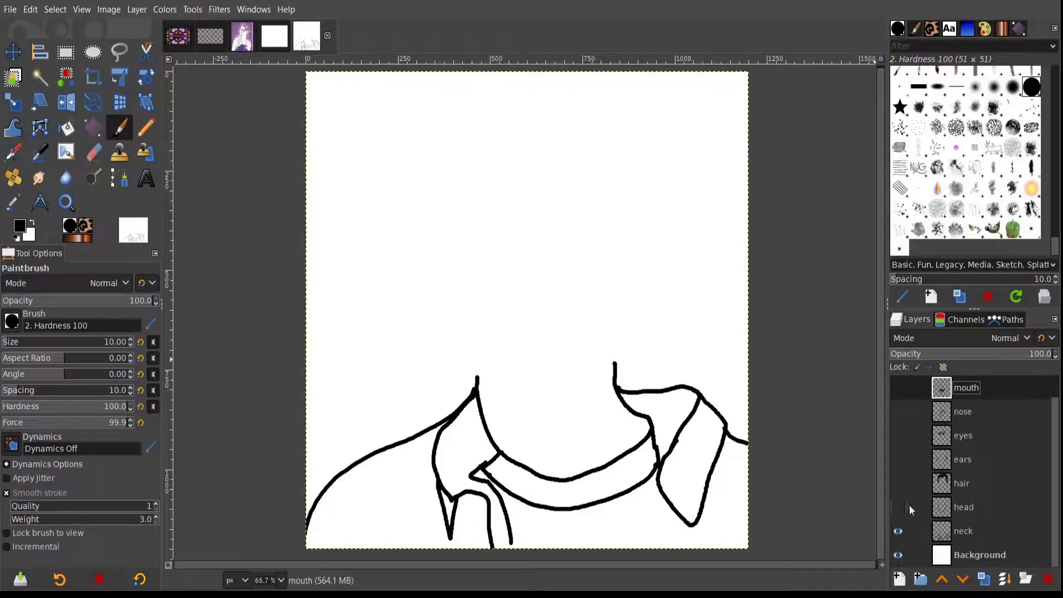
pyautogui.click(899, 508)
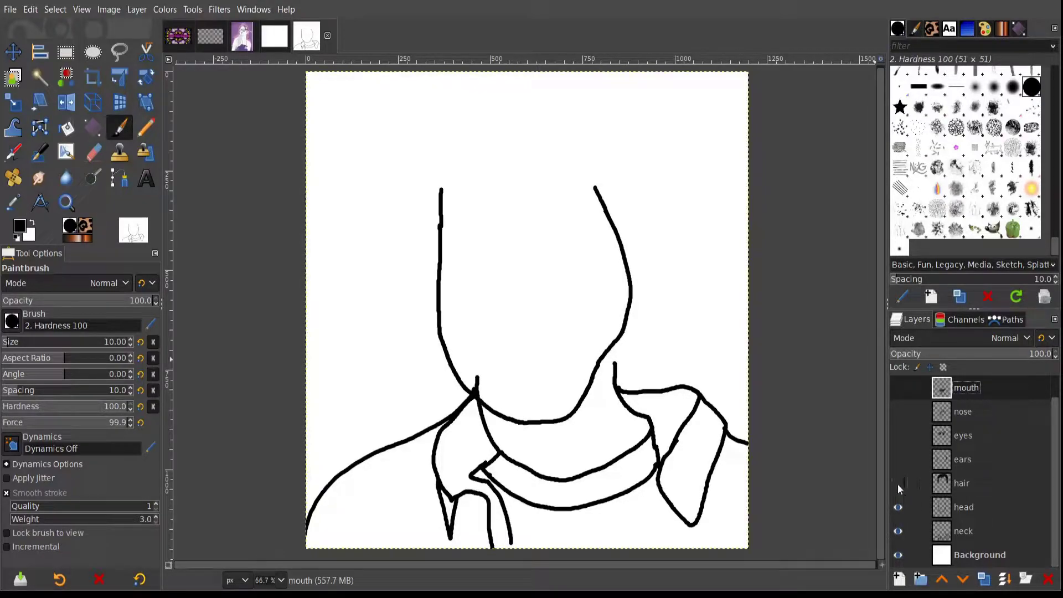
pyautogui.click(899, 484)
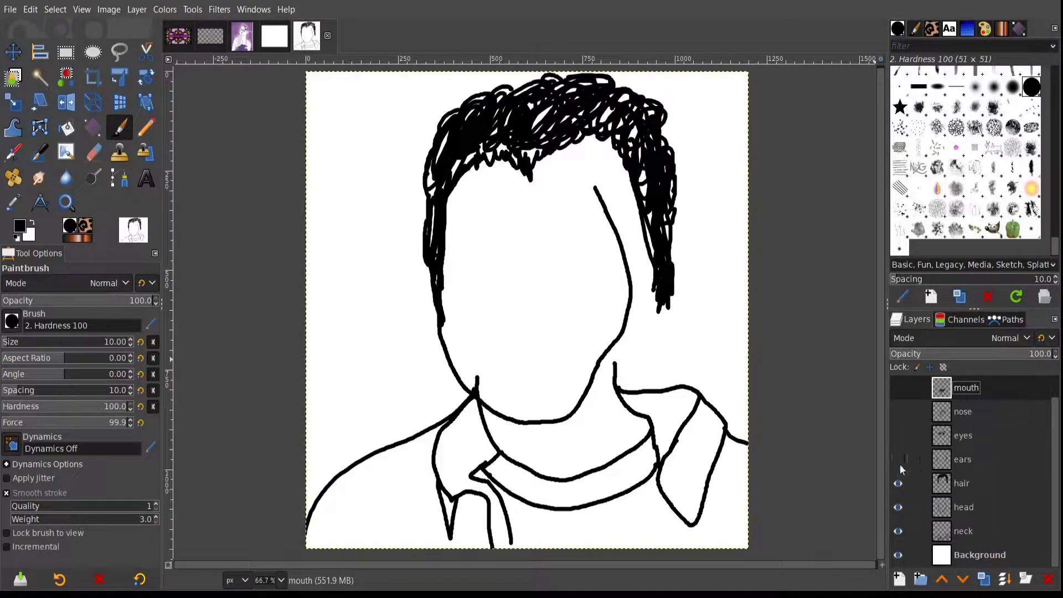
pyautogui.click(899, 460)
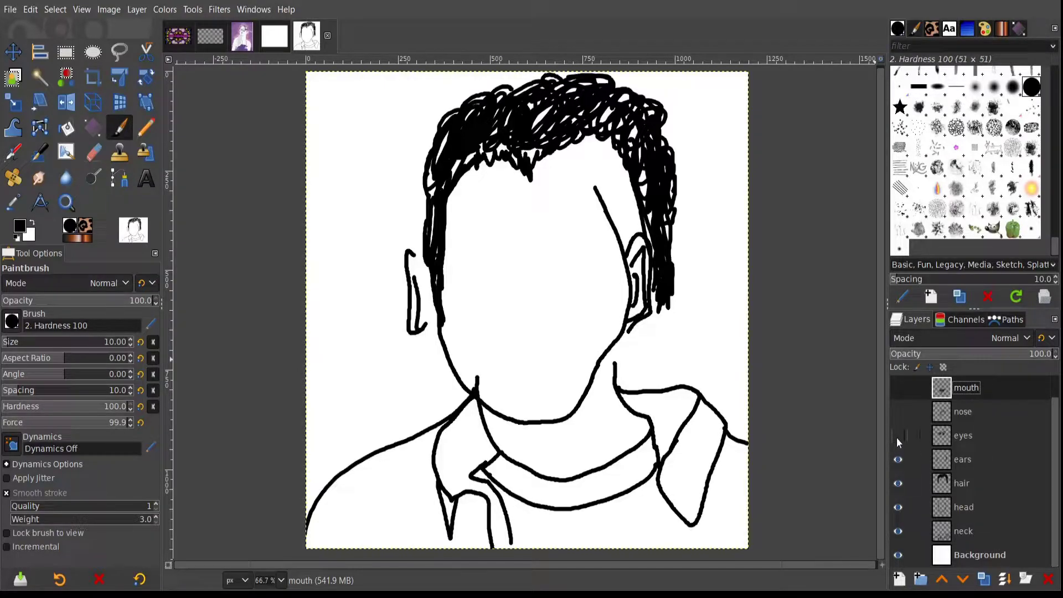
pyautogui.click(903, 434)
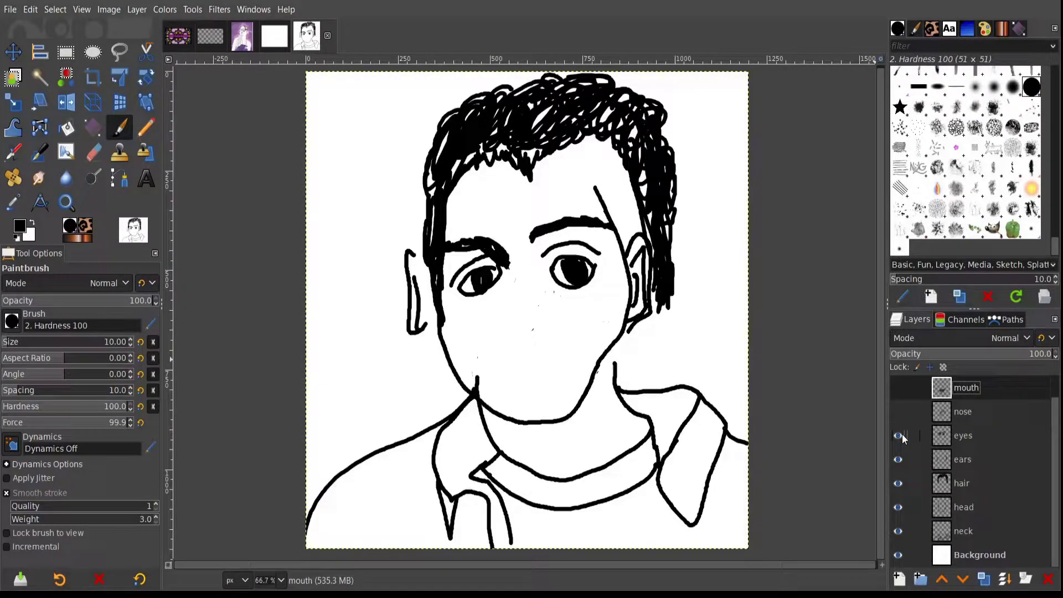
pyautogui.click(898, 412)
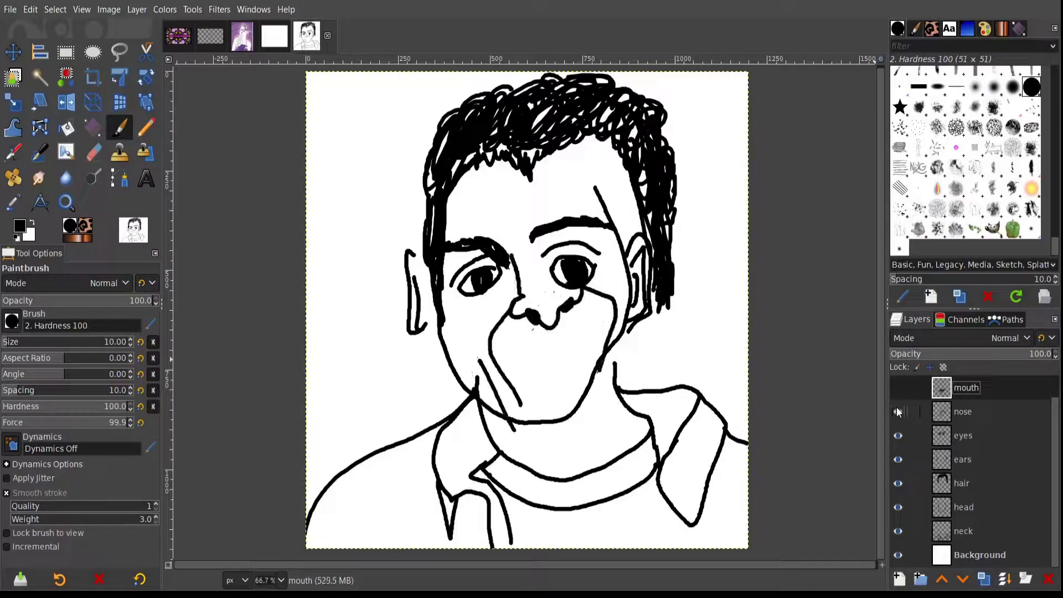
pyautogui.click(897, 389)
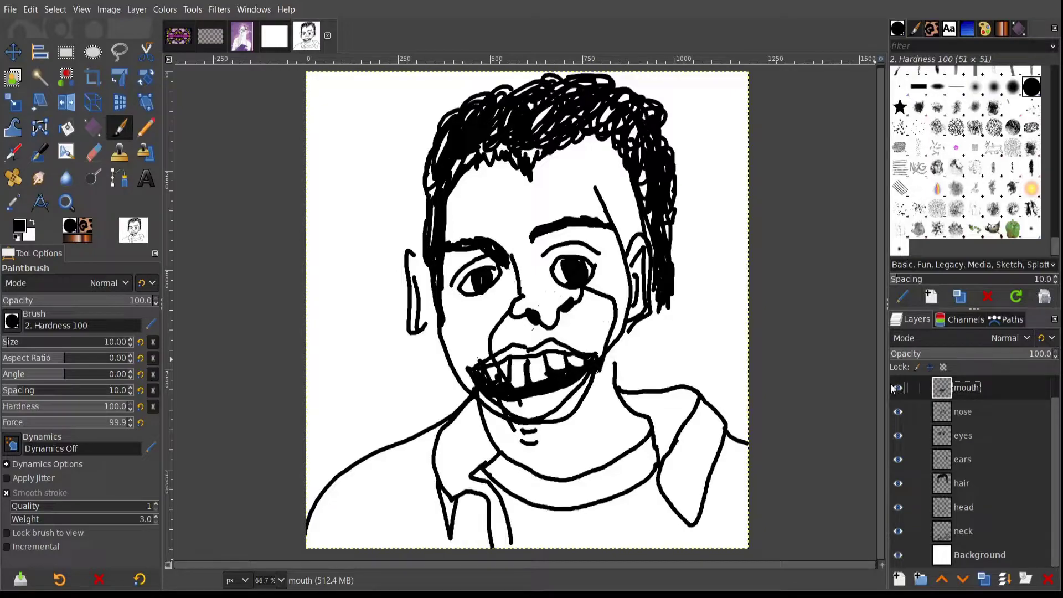
# Hide the mouth, nose, eyes, ears and hair layers
pyautogui.click(900, 389)
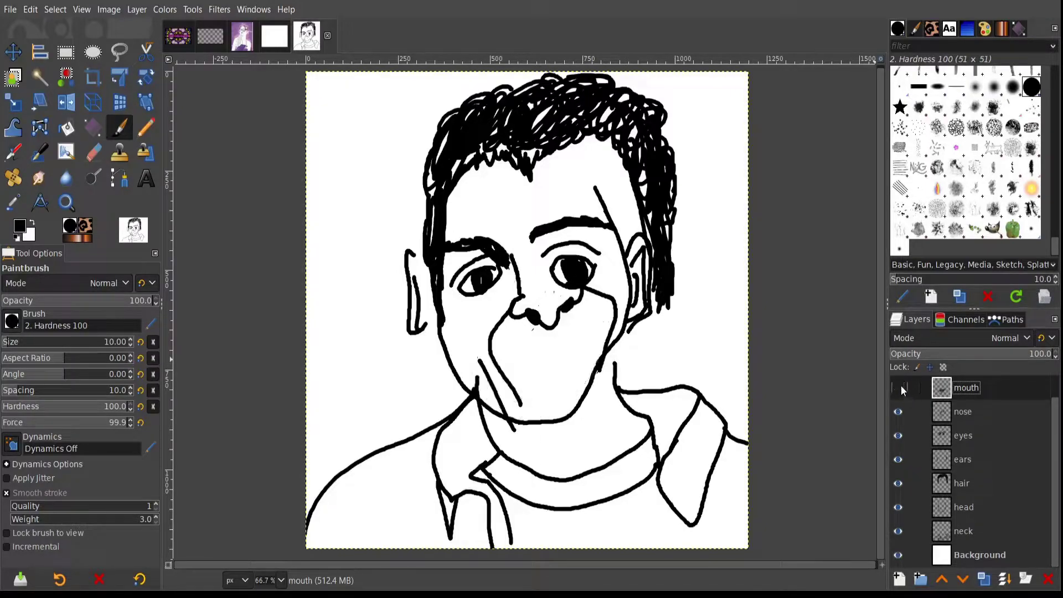
pyautogui.click(900, 413)
pyautogui.click(899, 436)
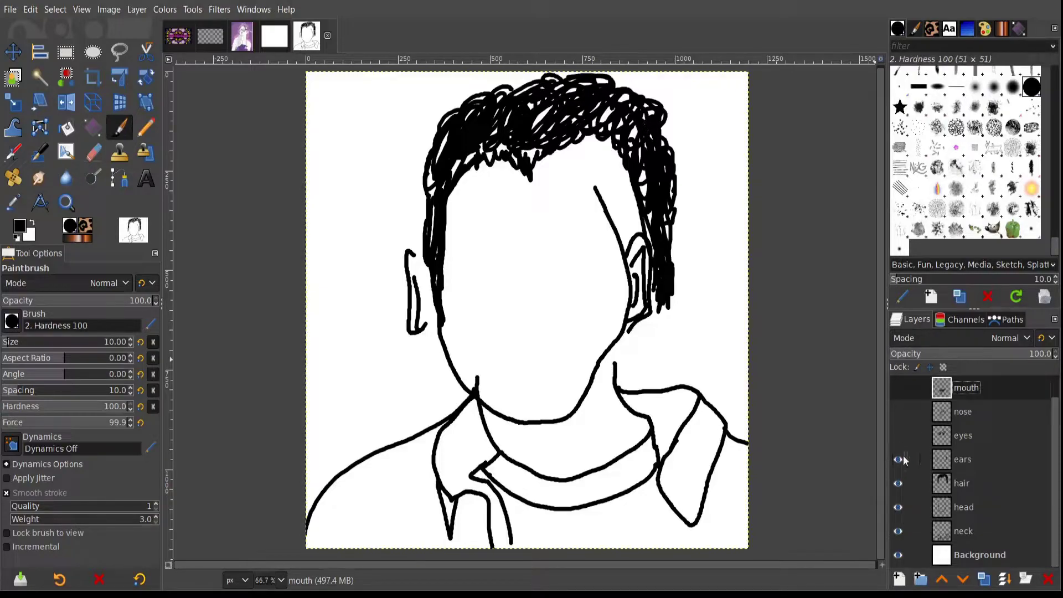
pyautogui.click(899, 460)
pyautogui.click(899, 483)
# Toggle the head outline off and back on, then select the head layer
pyautogui.click(899, 508)
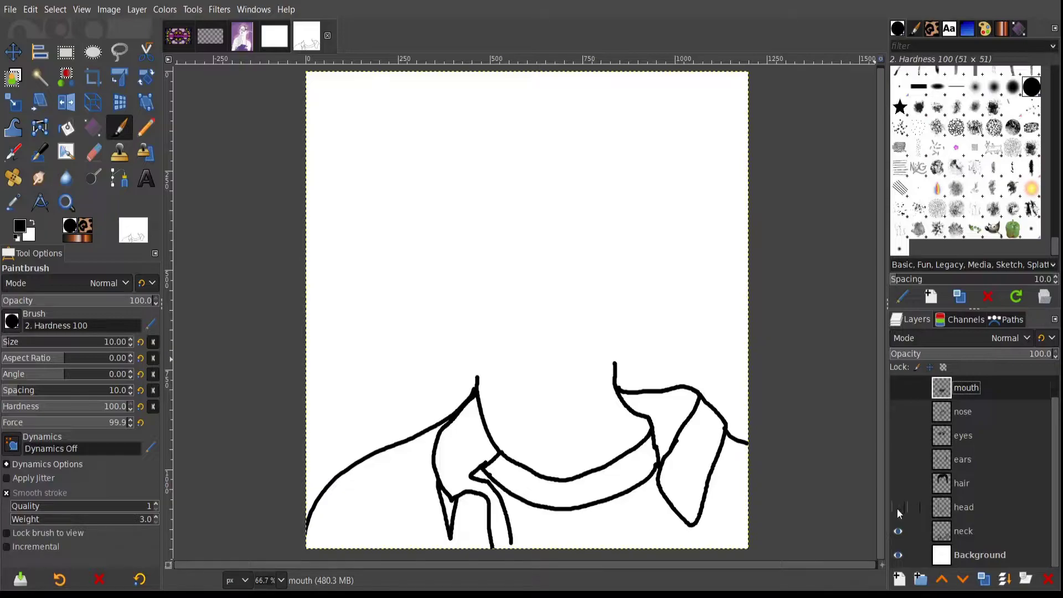
pyautogui.click(898, 508)
pyautogui.click(963, 508)
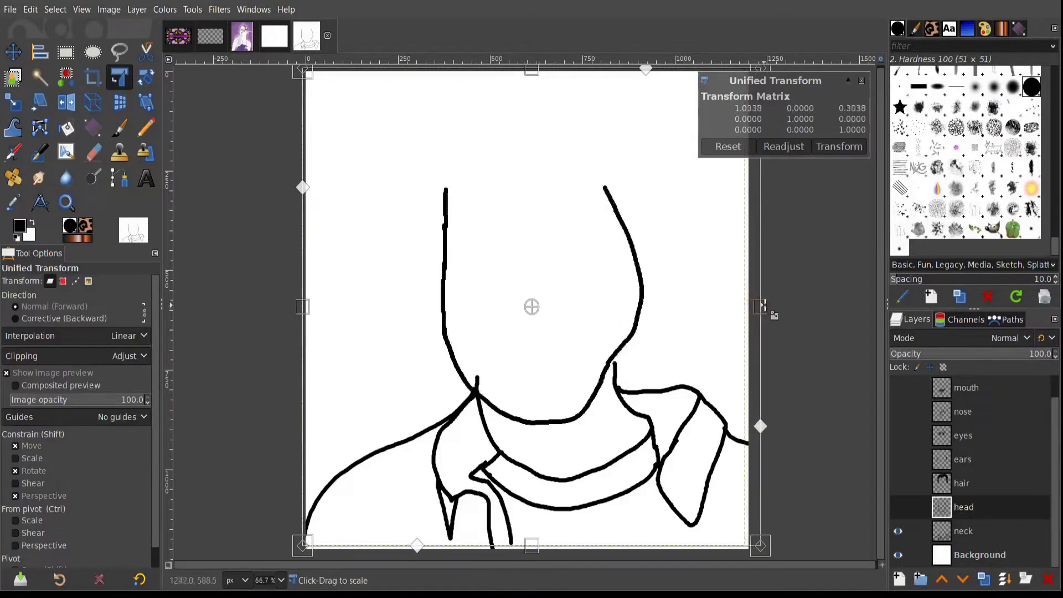
# Widen the head outline and shrink the hair to fit it with Unified Transform
pyautogui.moveTo(490, 357); pyautogui.dragTo(524, 349)
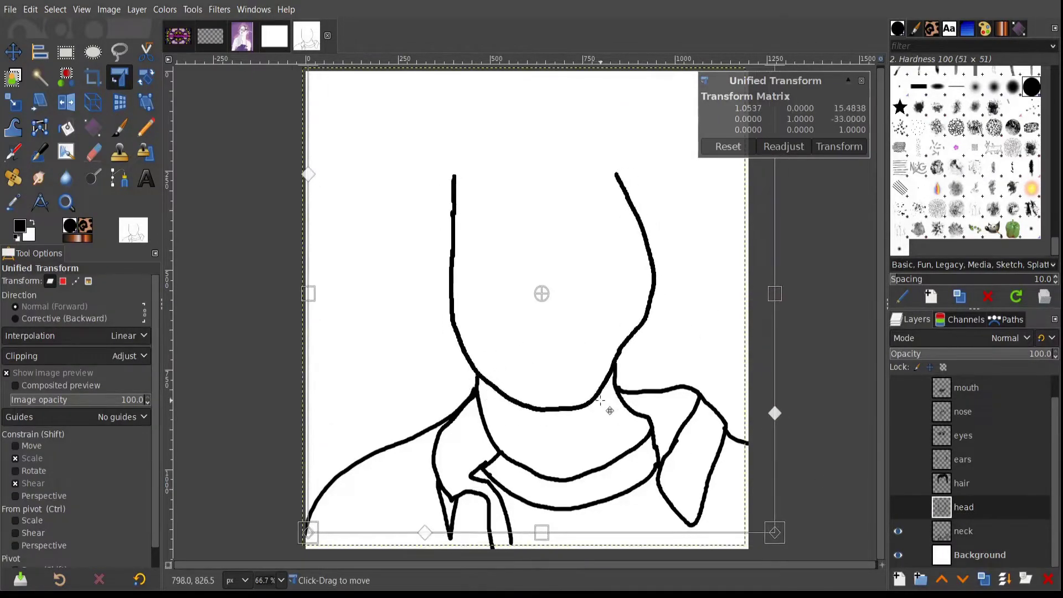
pyautogui.press('Return')
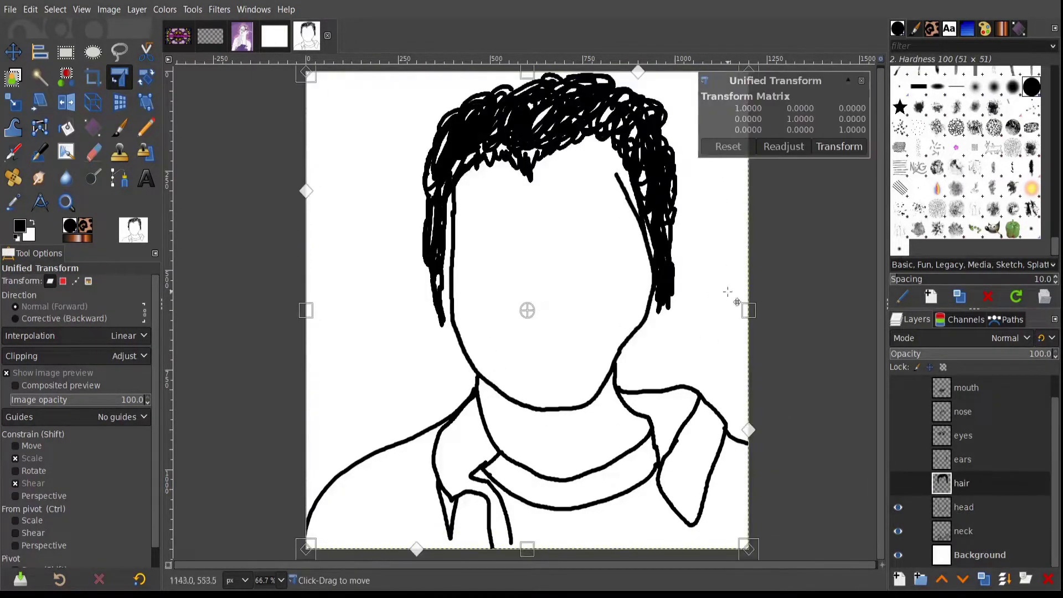
pyautogui.moveTo(534, 551); pyautogui.dragTo(532, 532)
pyautogui.moveTo(325, 309); pyautogui.dragTo(332, 299)
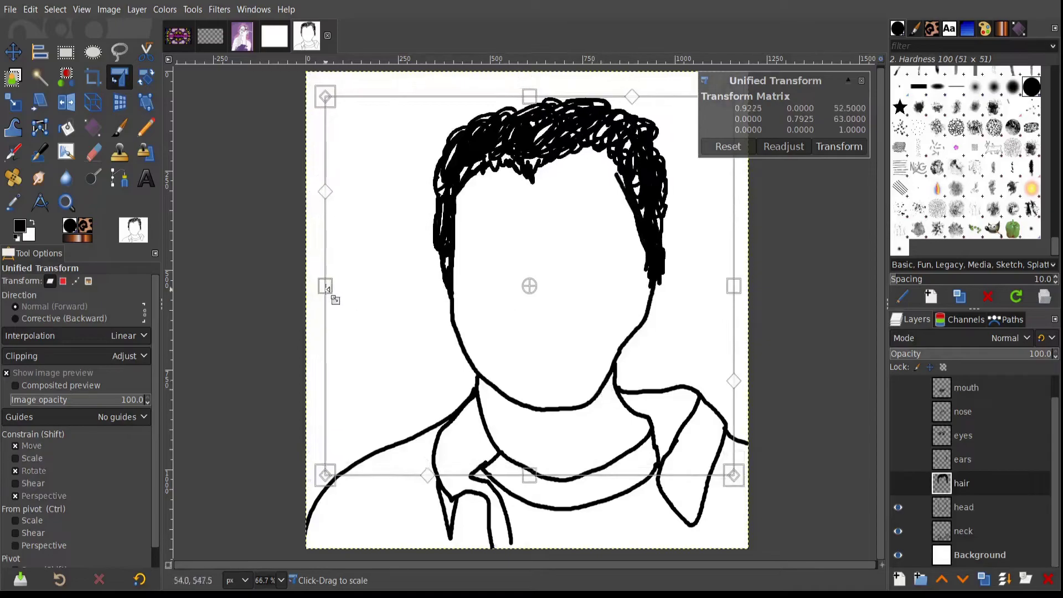
pyautogui.press('Return')
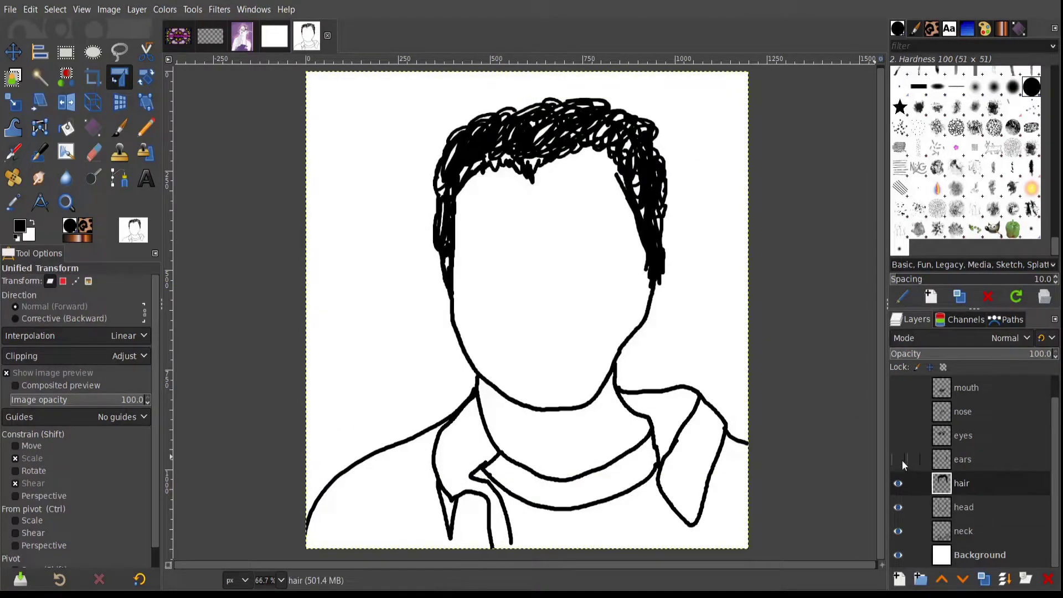
# Show the ears layer and scale the ears to sit at the sides of the head
pyautogui.click(903, 460)
pyautogui.click(965, 461)
pyautogui.click(532, 333)
pyautogui.moveTo(310, 310); pyautogui.dragTo(341, 309)
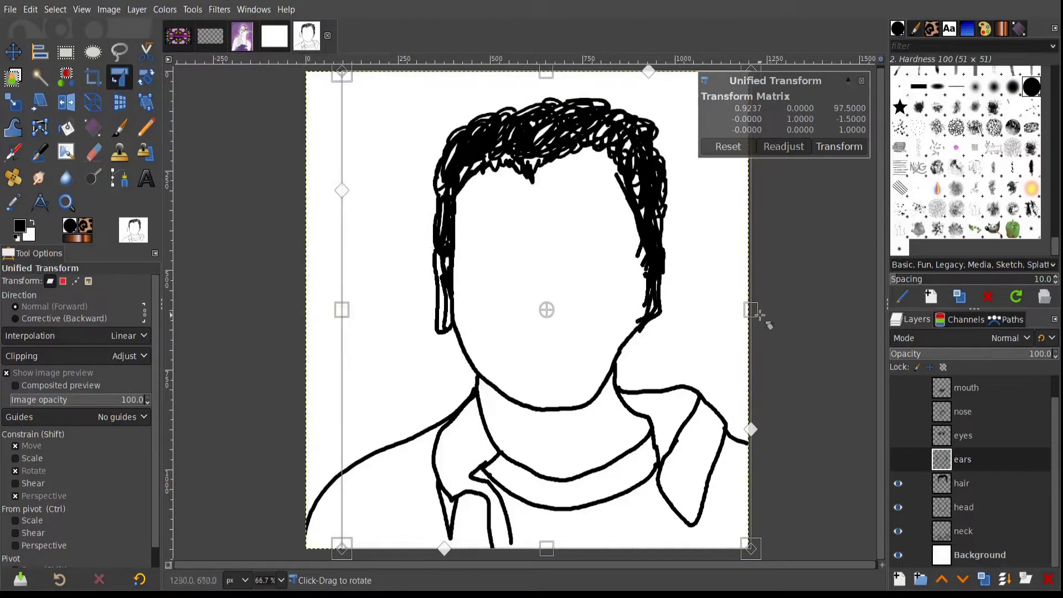
pyautogui.moveTo(749, 310); pyautogui.dragTo(768, 309)
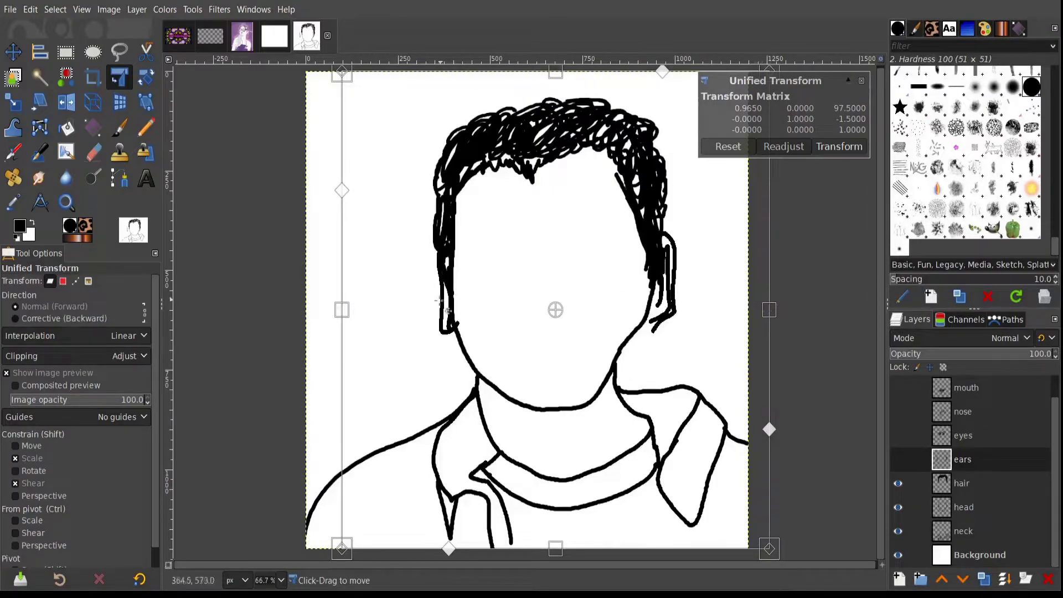
pyautogui.moveTo(340, 309); pyautogui.dragTo(331, 309)
pyautogui.click(839, 146)
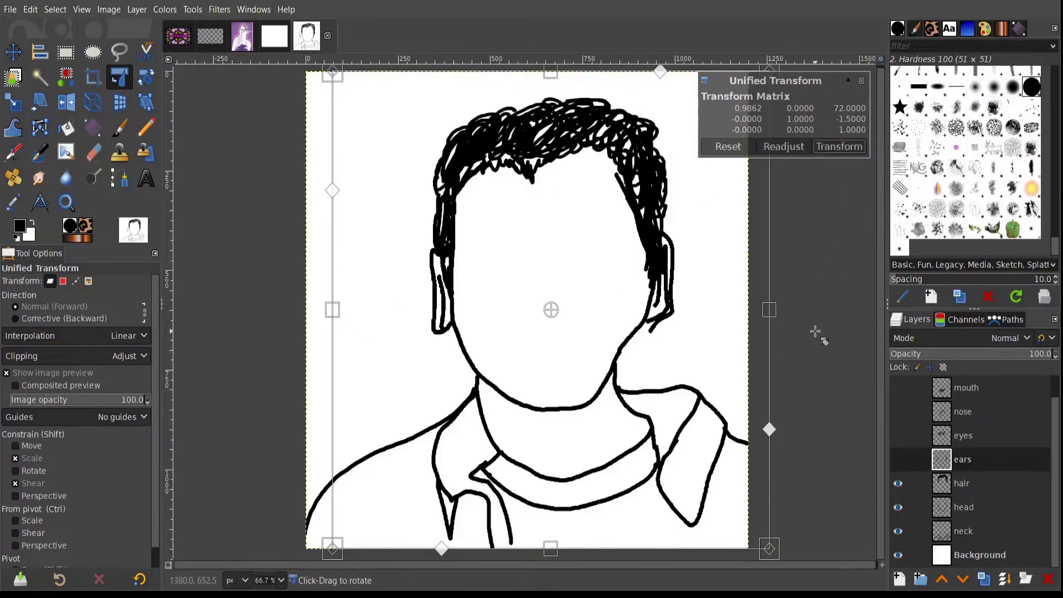
pyautogui.click(840, 147)
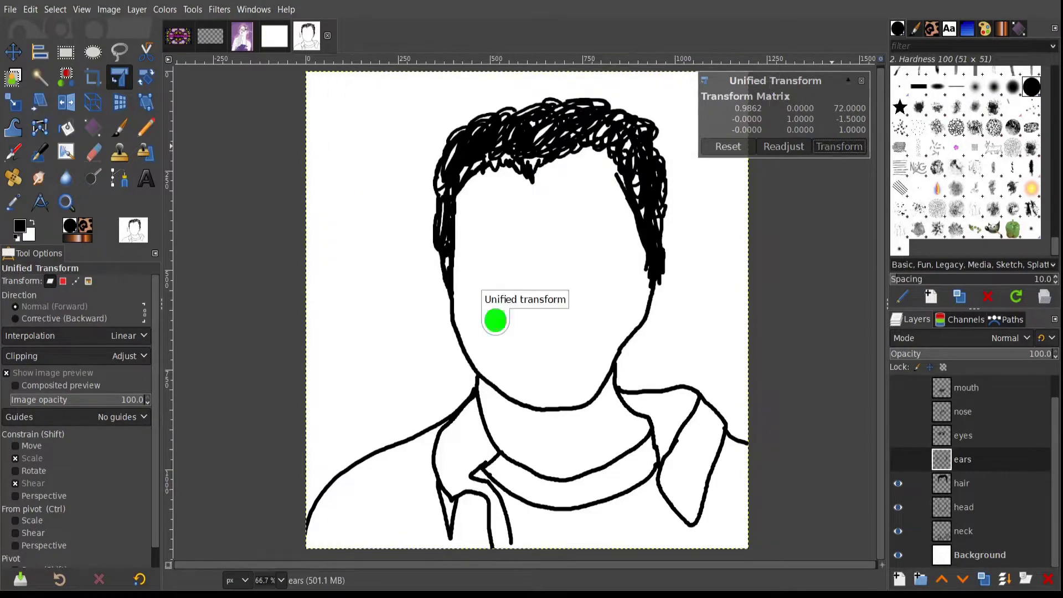
pyautogui.click(138, 9)
# Fit the ears layer to image size, then shrink and position the eyes on the face
pyautogui.click(192, 233)
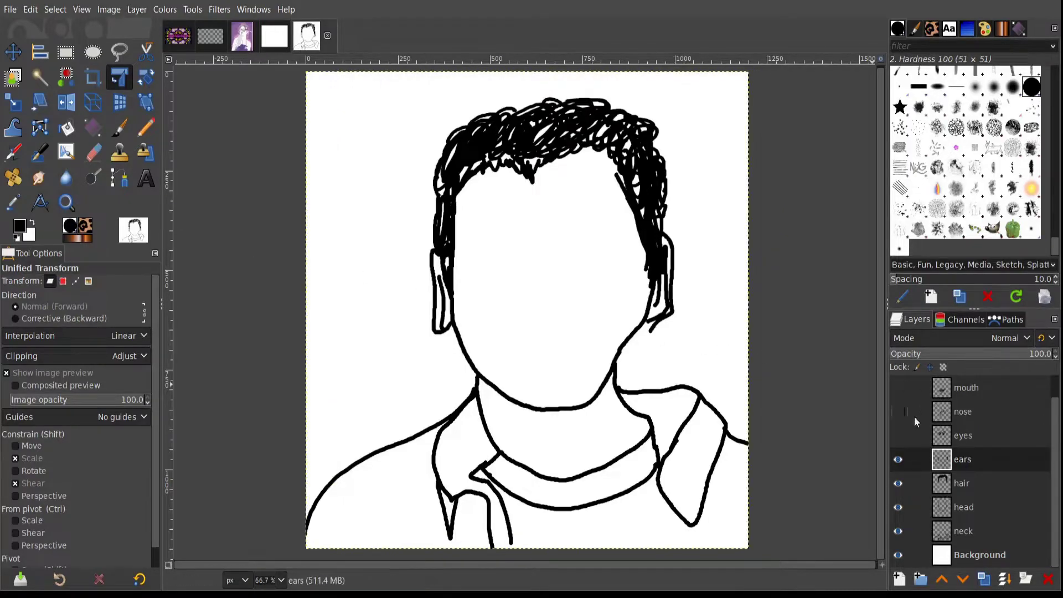
pyautogui.click(899, 434)
pyautogui.click(963, 434)
pyautogui.click(532, 299)
pyautogui.moveTo(547, 545); pyautogui.dragTo(546, 415)
pyautogui.moveTo(310, 249); pyautogui.dragTo(345, 249)
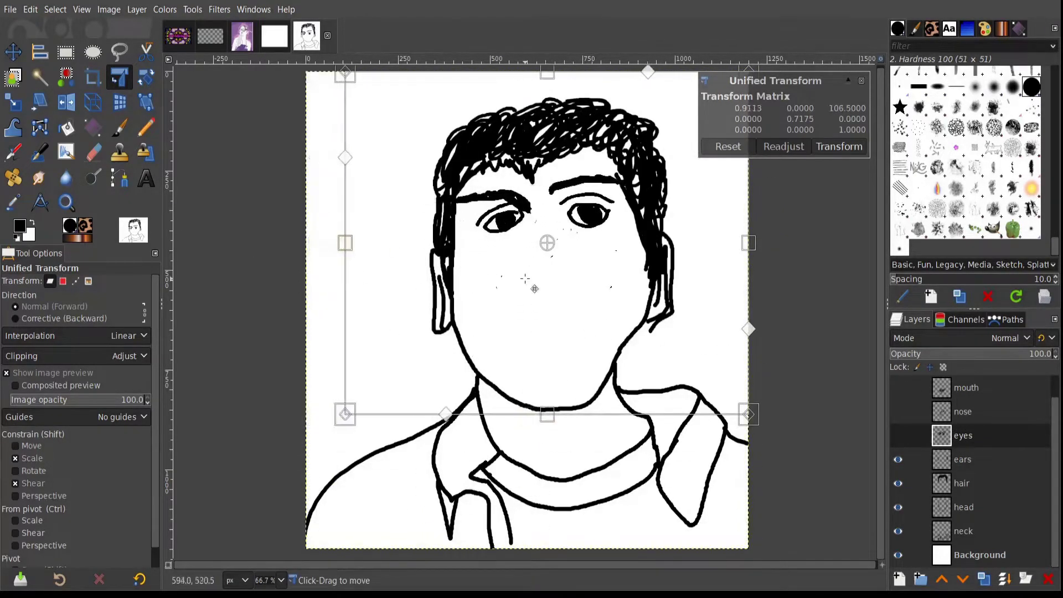
pyautogui.moveTo(526, 280); pyautogui.dragTo(531, 300)
pyautogui.click(839, 146)
pyautogui.click(137, 9)
pyautogui.click(209, 254)
# Show the nose layer, scale it into place below the eyes, and fit it to image size
pyautogui.click(898, 412)
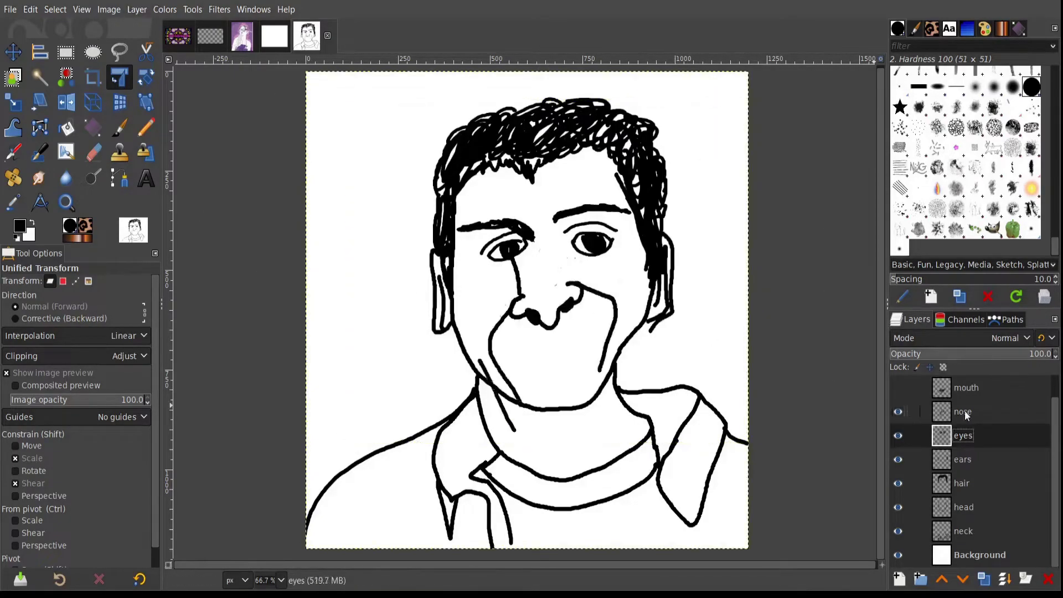
pyautogui.click(963, 411)
pyautogui.click(532, 299)
pyautogui.moveTo(548, 544); pyautogui.dragTo(548, 505)
pyautogui.moveTo(310, 291); pyautogui.dragTo(375, 291)
pyautogui.moveTo(549, 316); pyautogui.dragTo(582, 299)
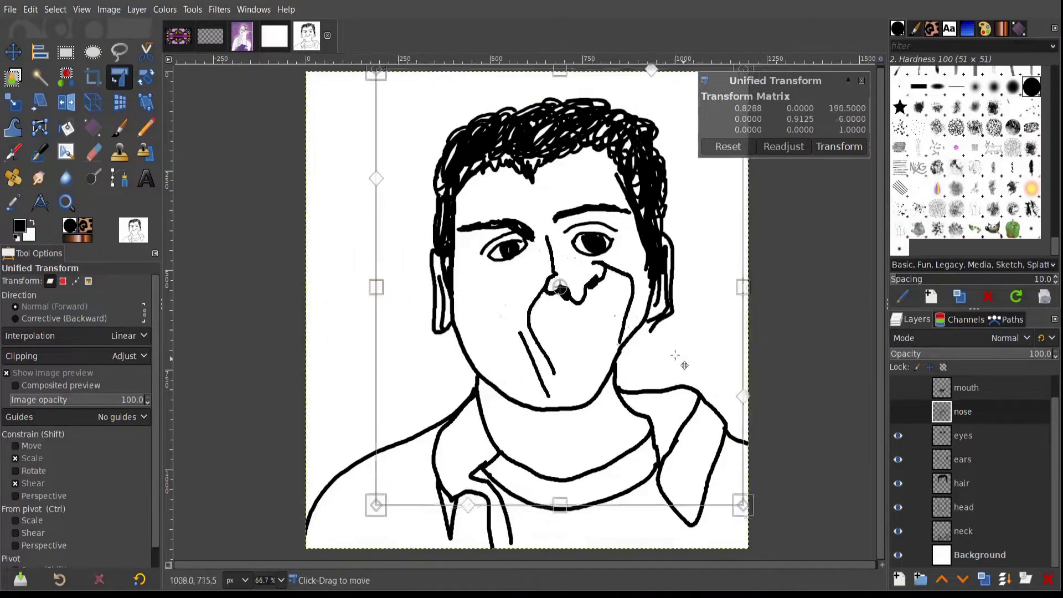
pyautogui.moveTo(684, 363); pyautogui.dragTo(648, 333)
pyautogui.click(839, 146)
pyautogui.click(137, 9)
pyautogui.click(208, 254)
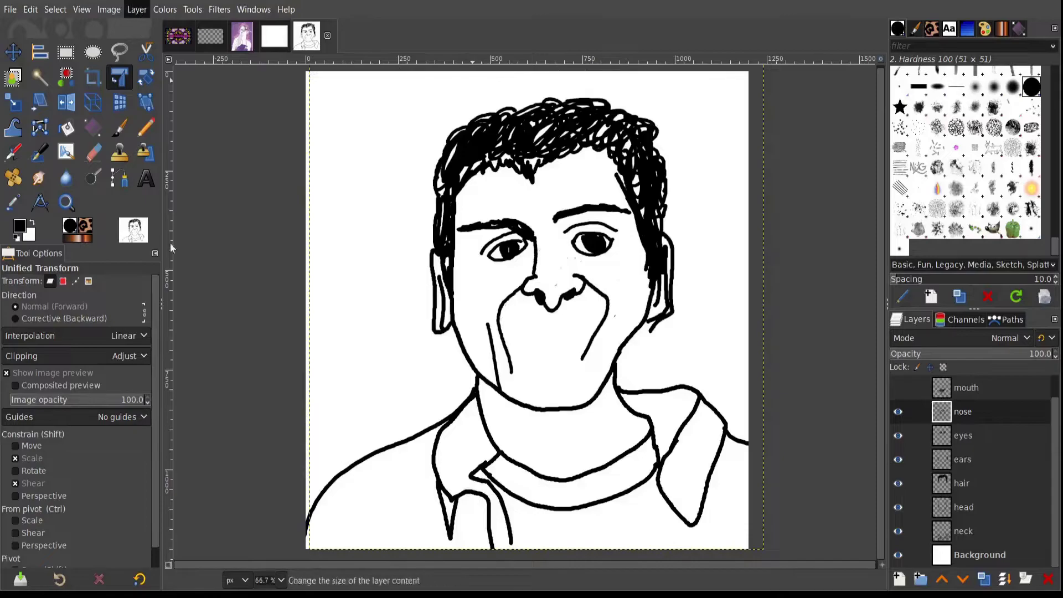
# Show the mouth layer and scale the toothy grin into place below the nose
pyautogui.click(899, 388)
pyautogui.click(966, 387)
pyautogui.click(532, 375)
pyautogui.moveTo(547, 544)
pyautogui.mouseDown()
pyautogui.moveTo(560, 300)
pyautogui.moveTo(557, 365)
pyautogui.mouseUp()
pyautogui.moveTo(748, 279); pyautogui.dragTo(717, 278)
pyautogui.moveTo(363, 279); pyautogui.dragTo(397, 278)
pyautogui.moveTo(557, 466); pyautogui.dragTo(557, 382)
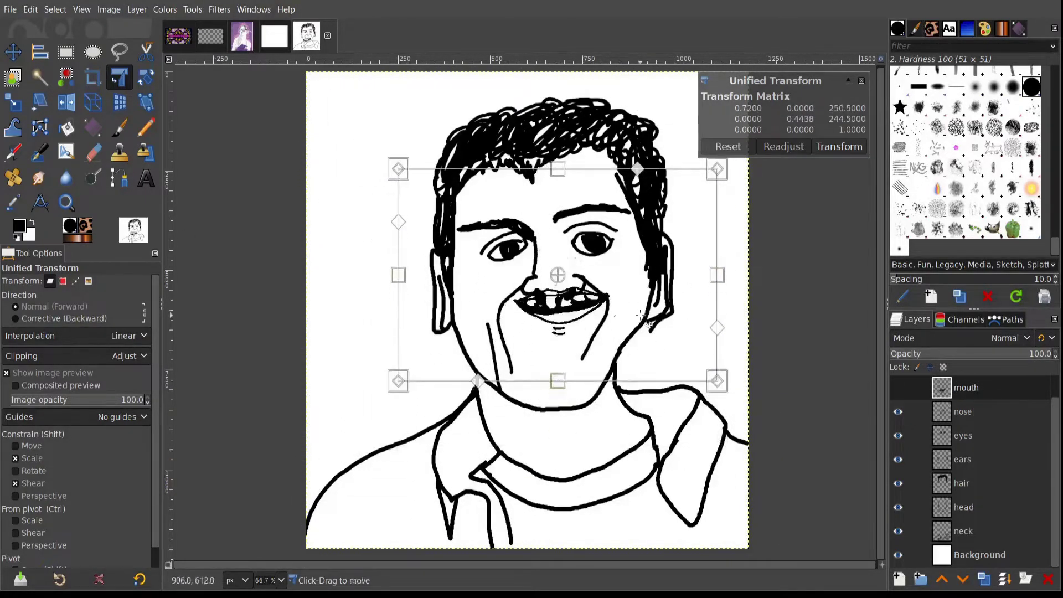
pyautogui.moveTo(556, 274); pyautogui.dragTo(552, 349)
pyautogui.click(840, 147)
# Hand-letter 'Adam' at the top left and 'Sandler' at the top right
pyautogui.press('p')
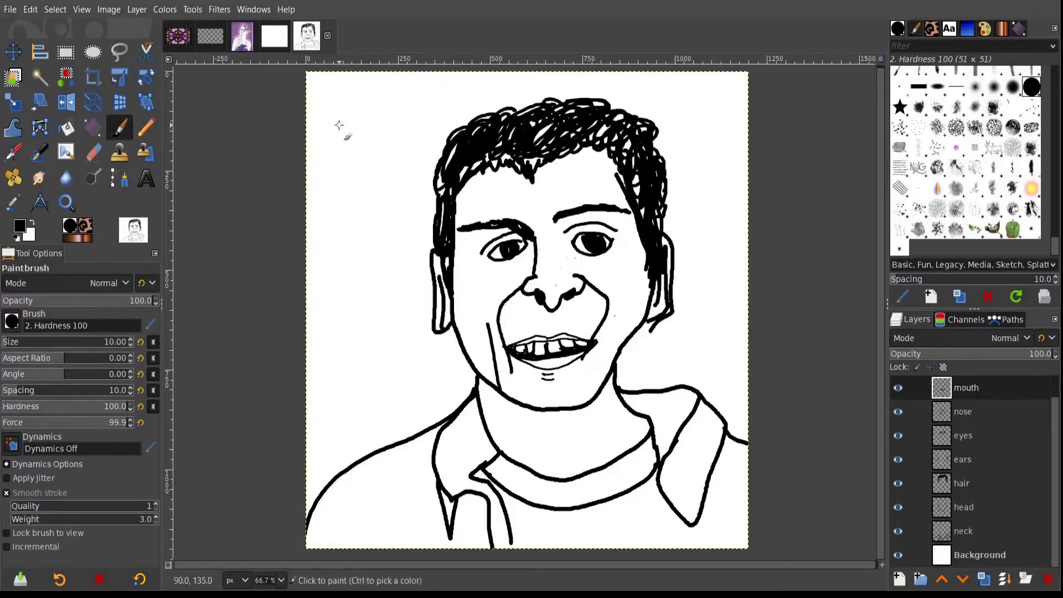
pyautogui.moveTo(359, 95)
pyautogui.mouseDown()
pyautogui.moveTo(346, 150)
pyautogui.moveTo(372, 145)
pyautogui.mouseUp()
pyautogui.moveTo(352, 123)
pyautogui.mouseDown()
pyautogui.moveTo(420, 133)
pyautogui.moveTo(458, 106)
pyautogui.mouseUp()
pyautogui.moveTo(590, 79)
pyautogui.mouseDown()
pyautogui.moveTo(652, 116)
pyautogui.moveTo(671, 103)
pyautogui.moveTo(726, 118)
pyautogui.mouseUp()
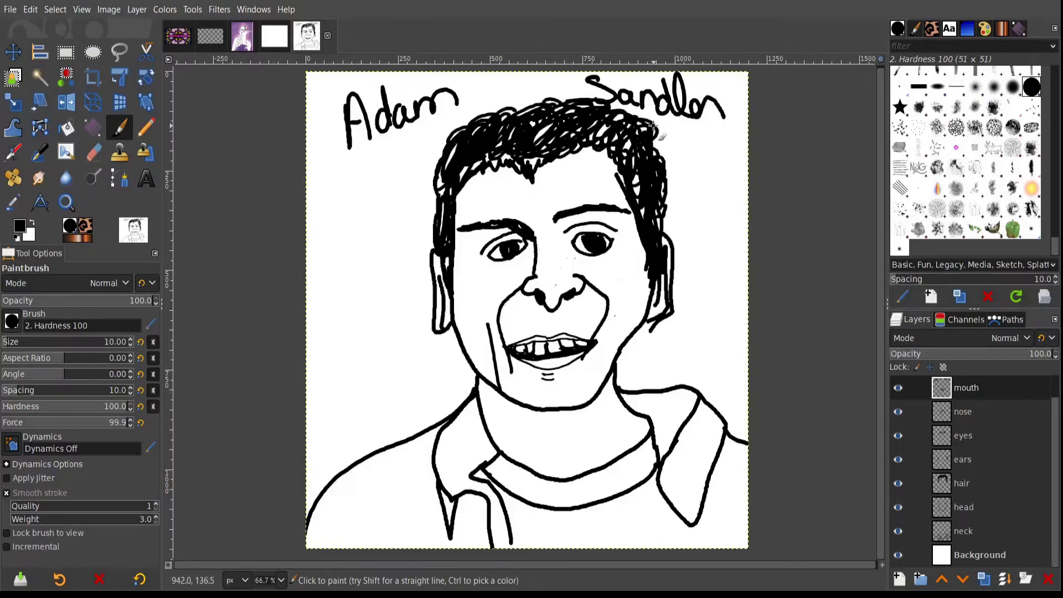
# Add a handwritten signature near the bottom-left corner
pyautogui.moveTo(326, 419)
pyautogui.mouseDown()
pyautogui.moveTo(341, 462)
pyautogui.moveTo(369, 436)
pyautogui.mouseUp()
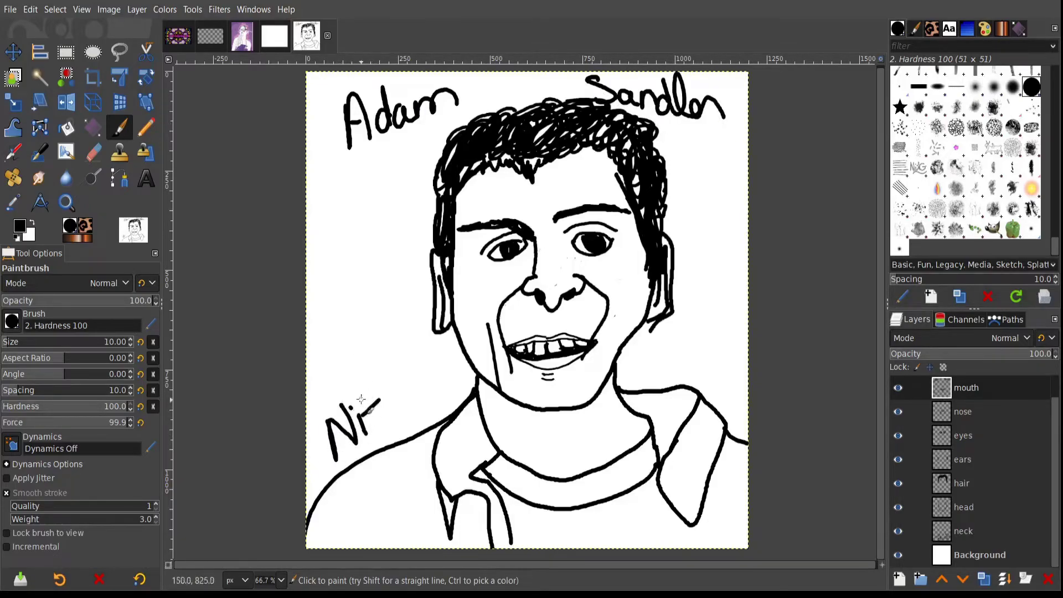
pyautogui.moveTo(370, 384)
pyautogui.mouseDown()
pyautogui.moveTo(399, 416)
pyautogui.moveTo(403, 404)
pyautogui.mouseUp()
pyautogui.moveTo(342, 470)
pyautogui.mouseDown()
pyautogui.moveTo(463, 358)
pyautogui.moveTo(415, 345)
pyautogui.moveTo(424, 370)
pyautogui.mouseUp()
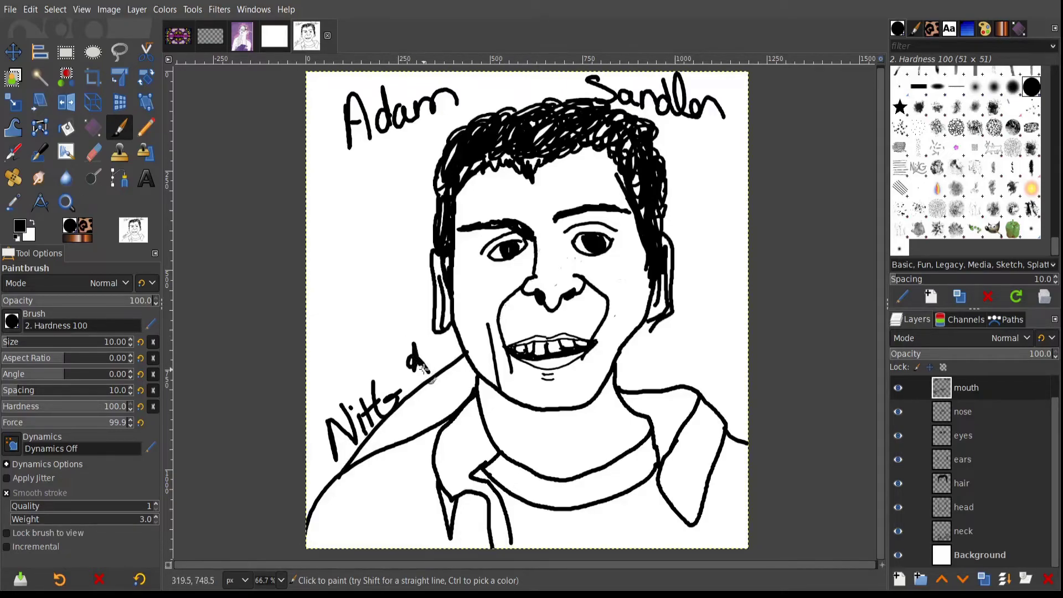